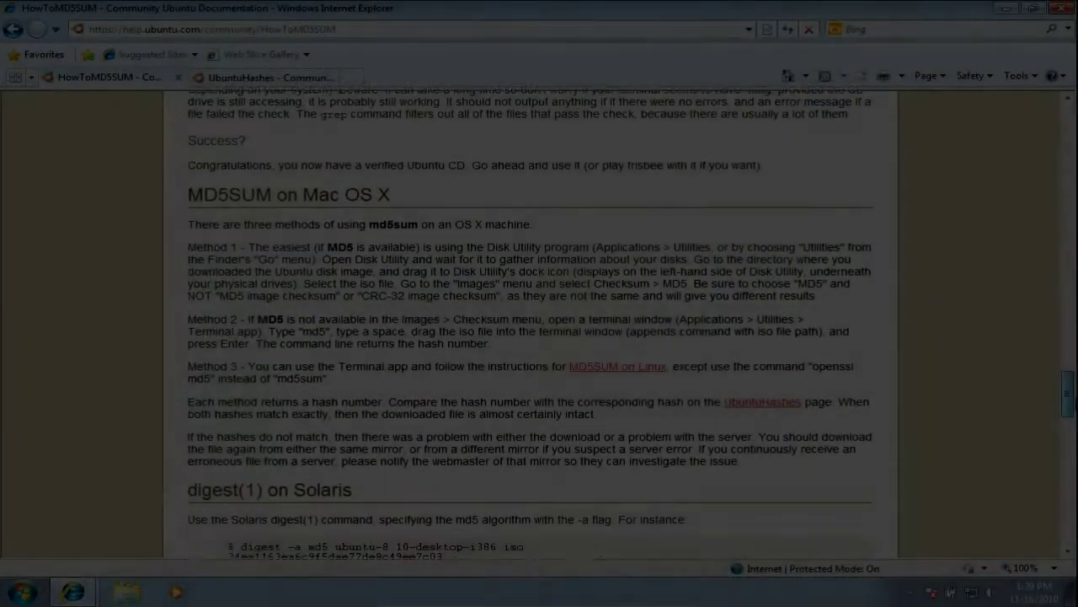
Scroll the UbuntuHashes page down to the 'MD5SUM on Windows' heading and briefly highlight it.
scroll(539, 337, down, 5)
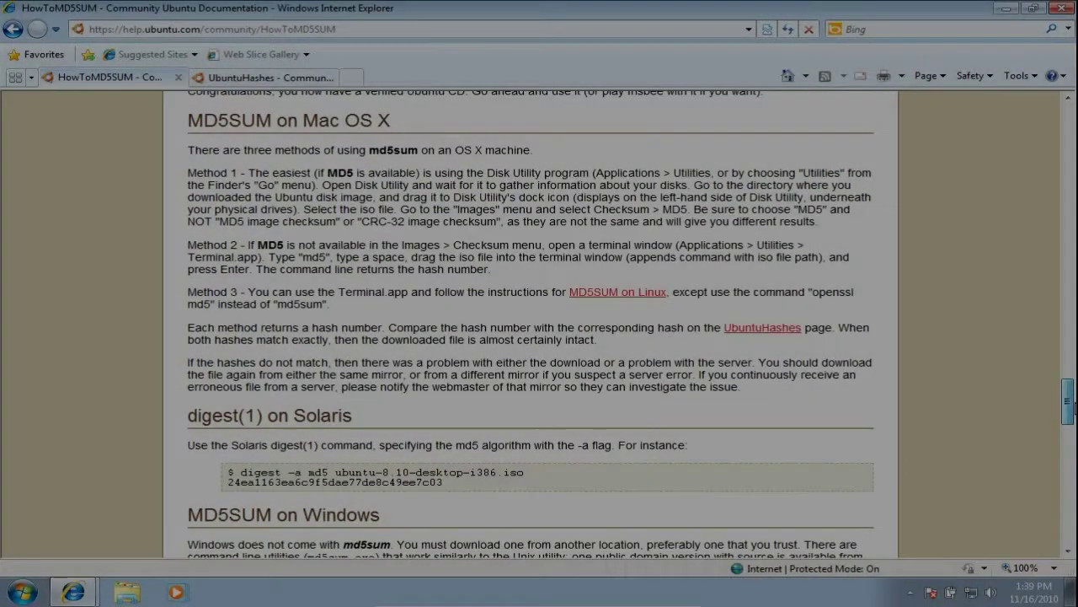
scroll(1068, 434, down, 1)
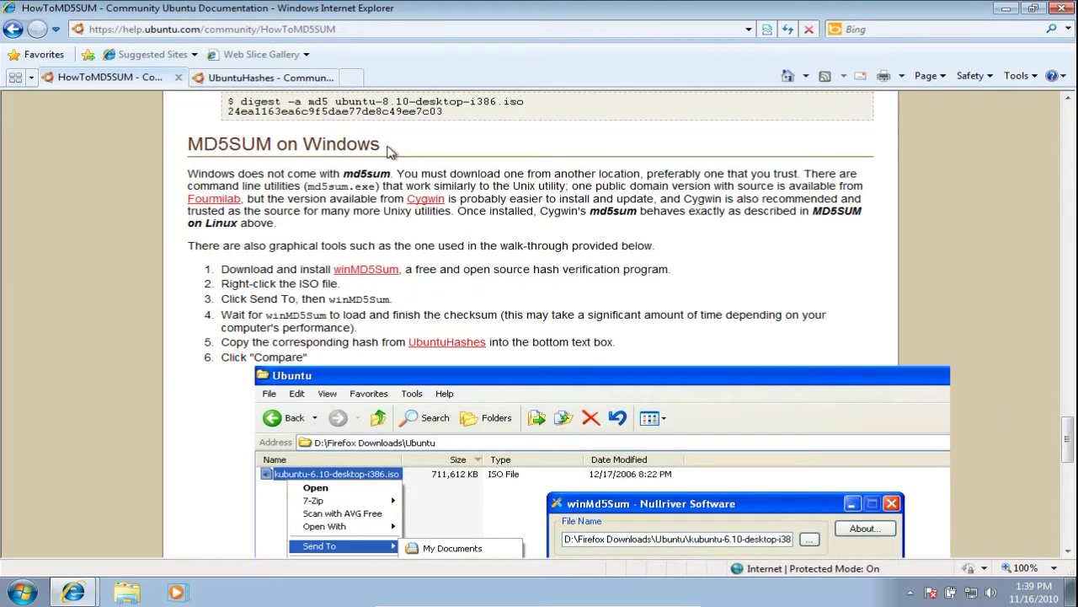
drag(388, 150, 215, 148)
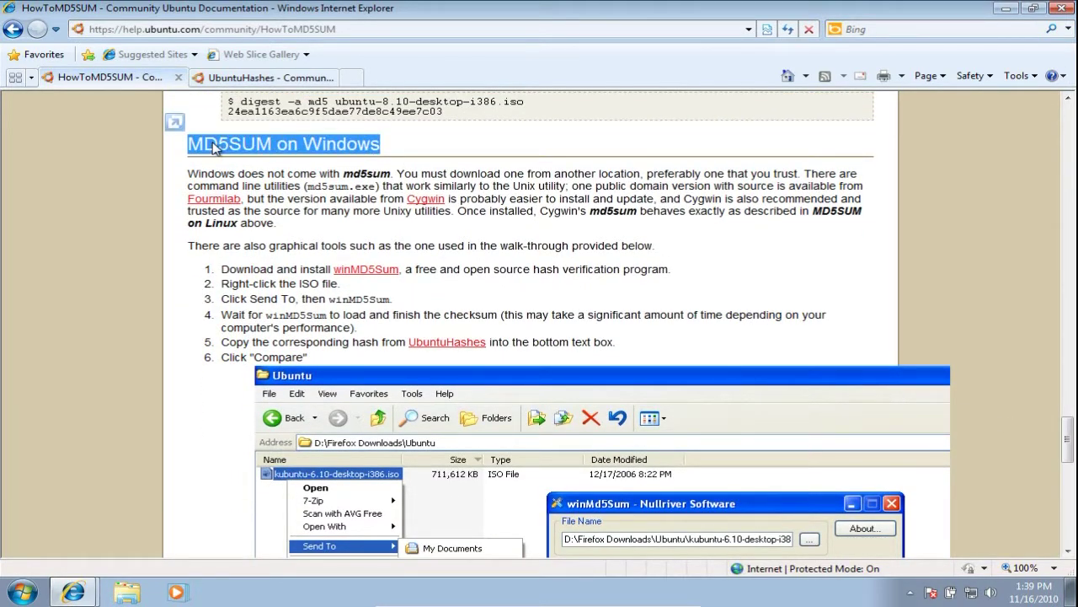
click(282, 221)
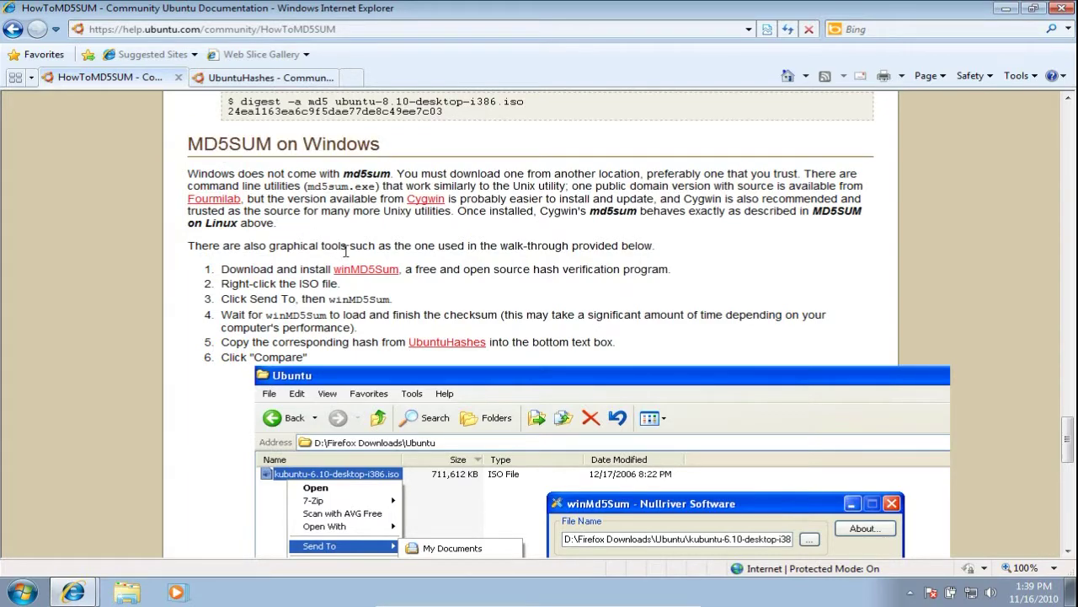
Download Install-winMd5Sum.exe from the winMD5Sum project page and save it to the Desktop.
click(363, 271)
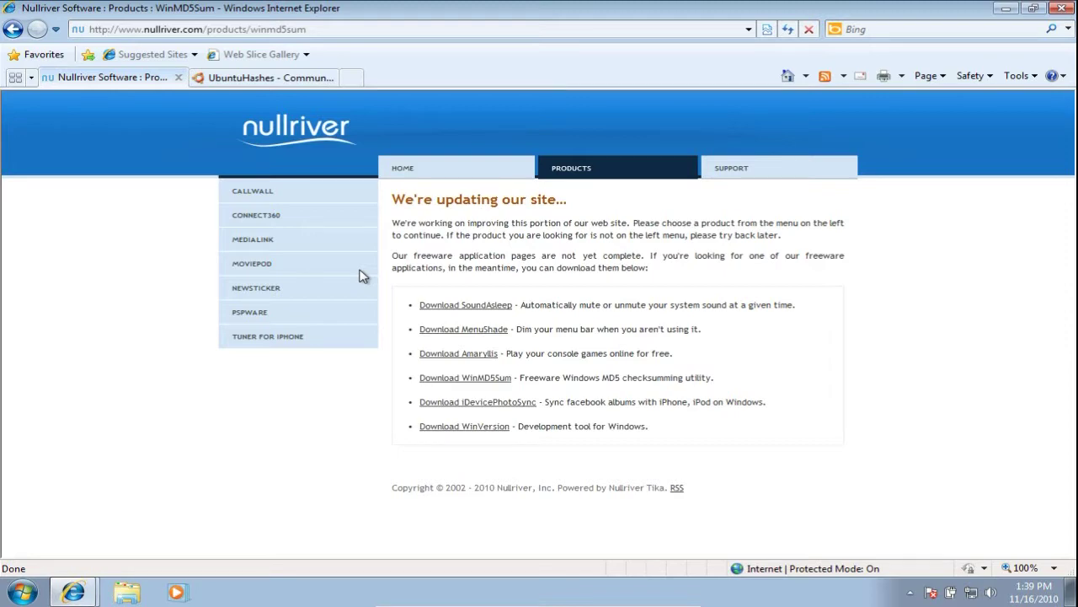
click(453, 385)
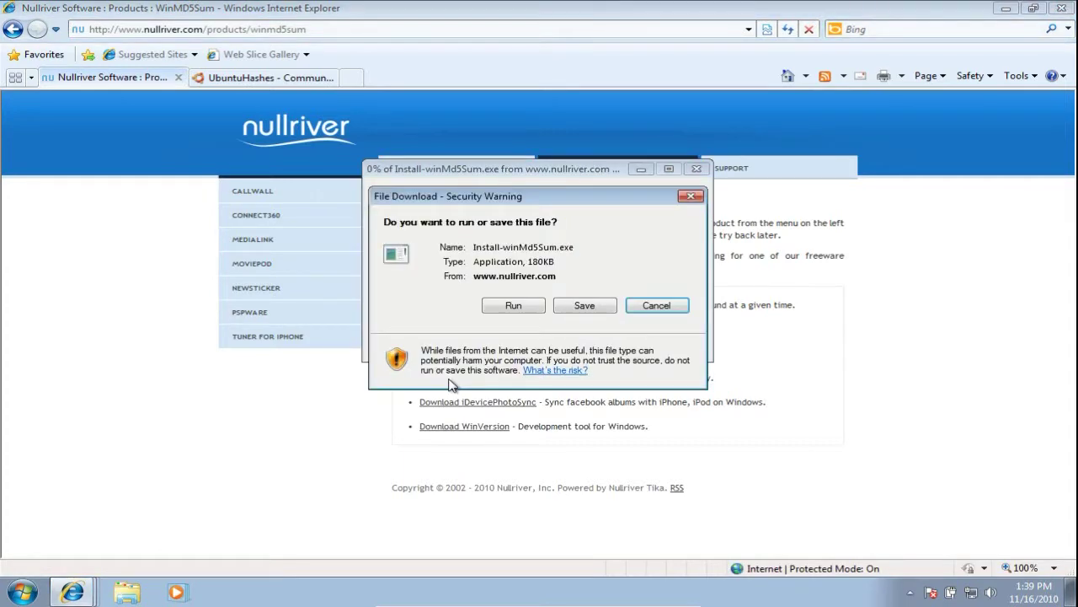
click(588, 305)
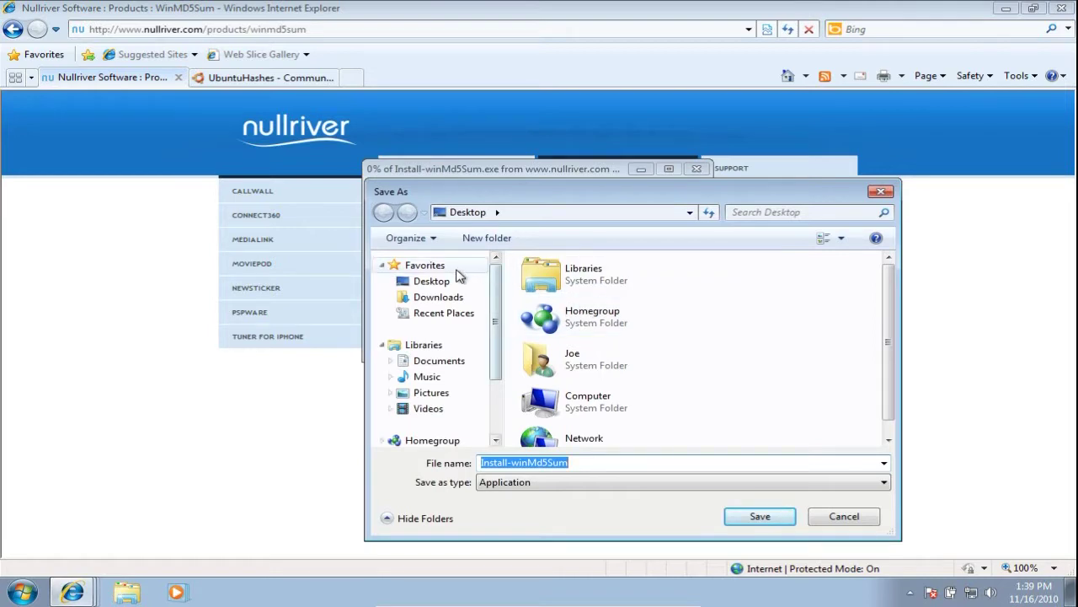
click(775, 514)
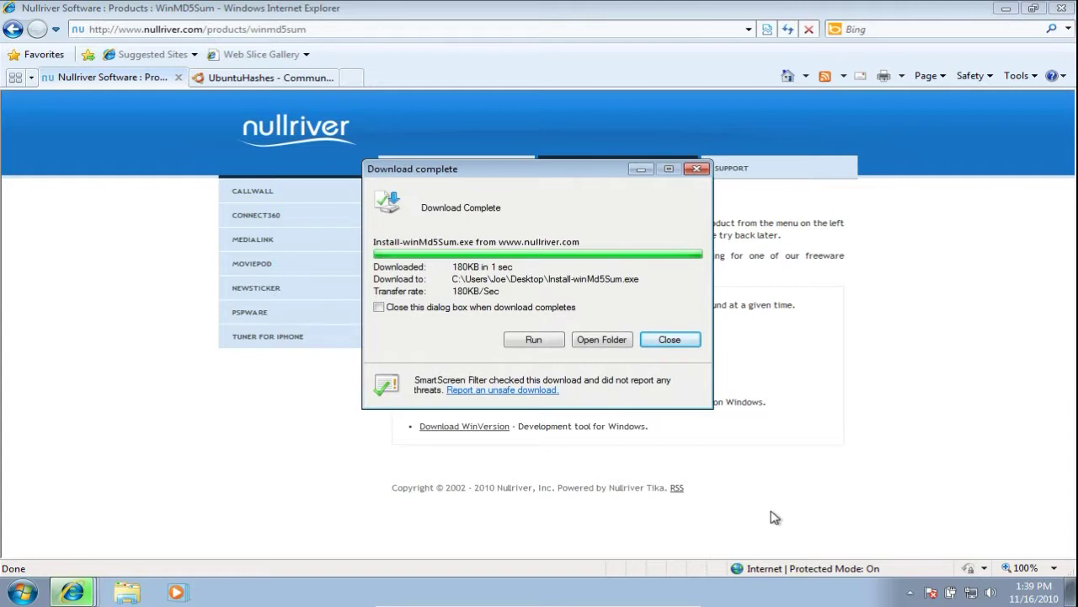
click(666, 348)
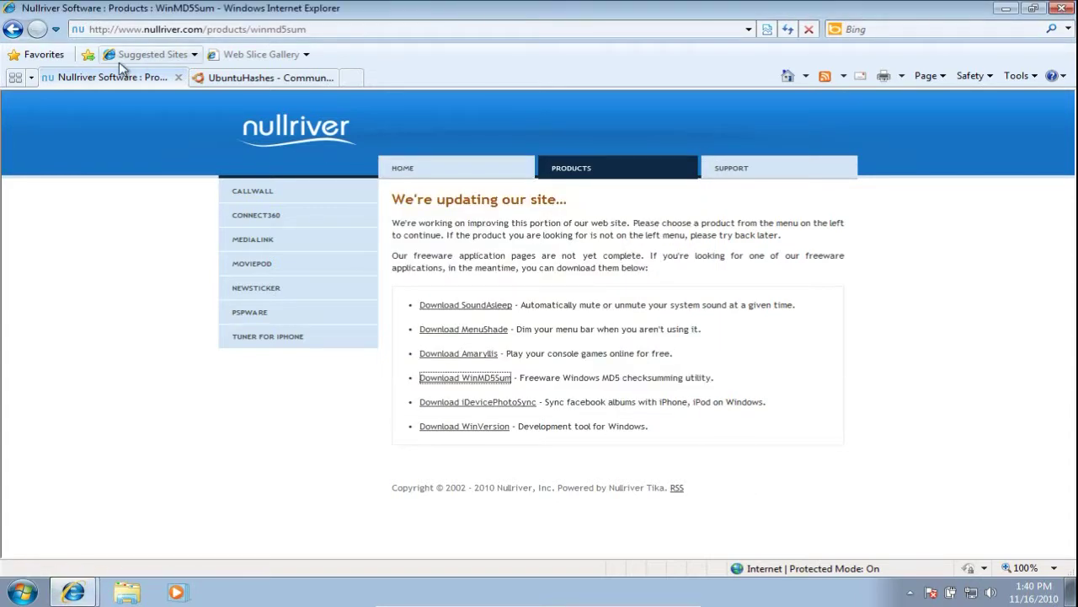
Close the Nullriver tab, minimize the browser, and launch Install-winMd5Sum from the desktop.
click(178, 76)
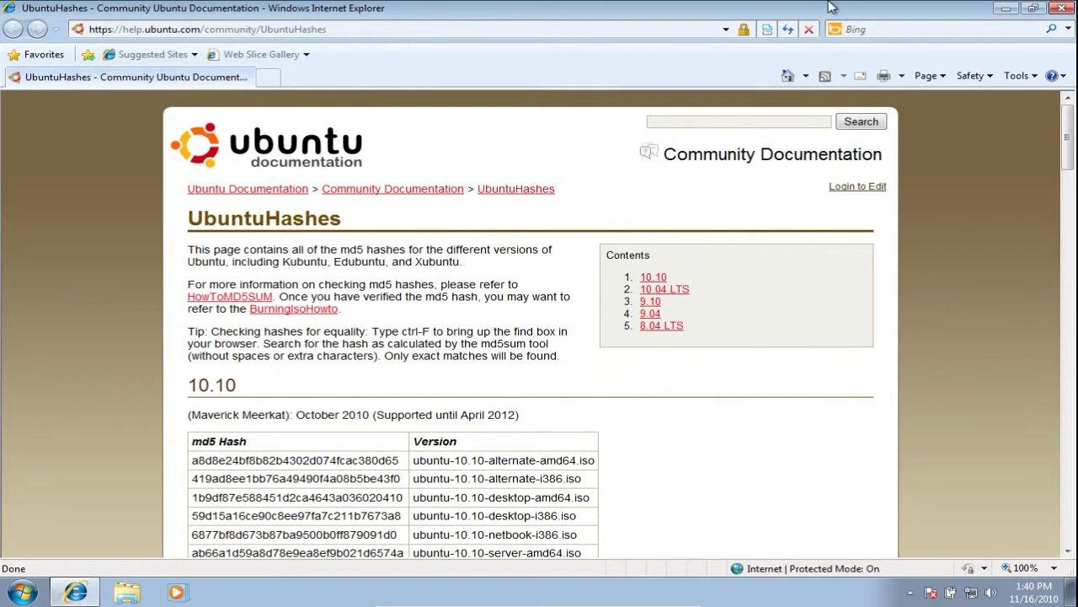
click(1011, 8)
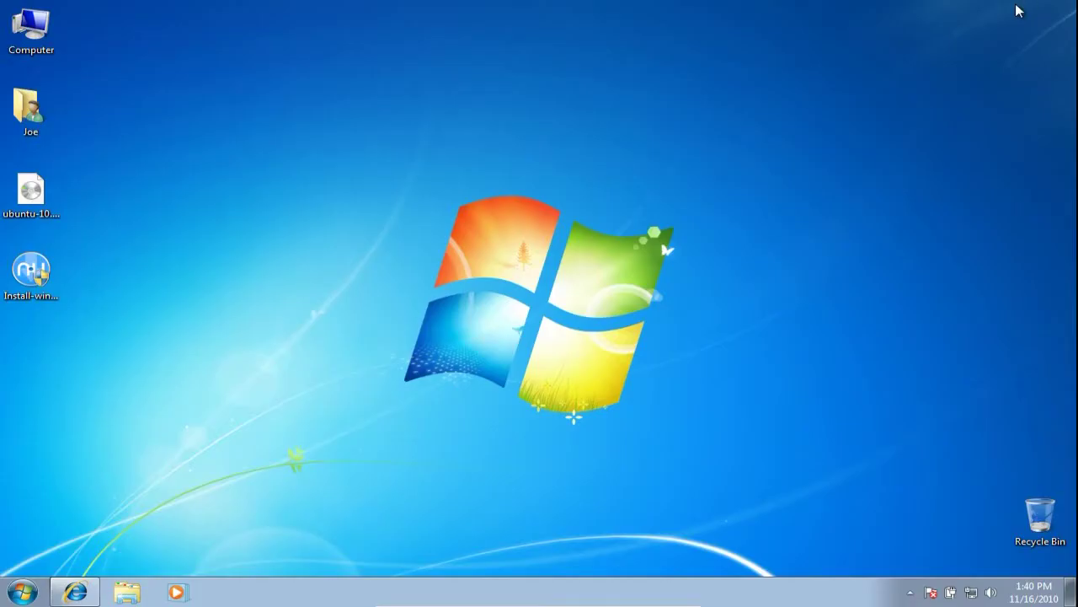
click(25, 271)
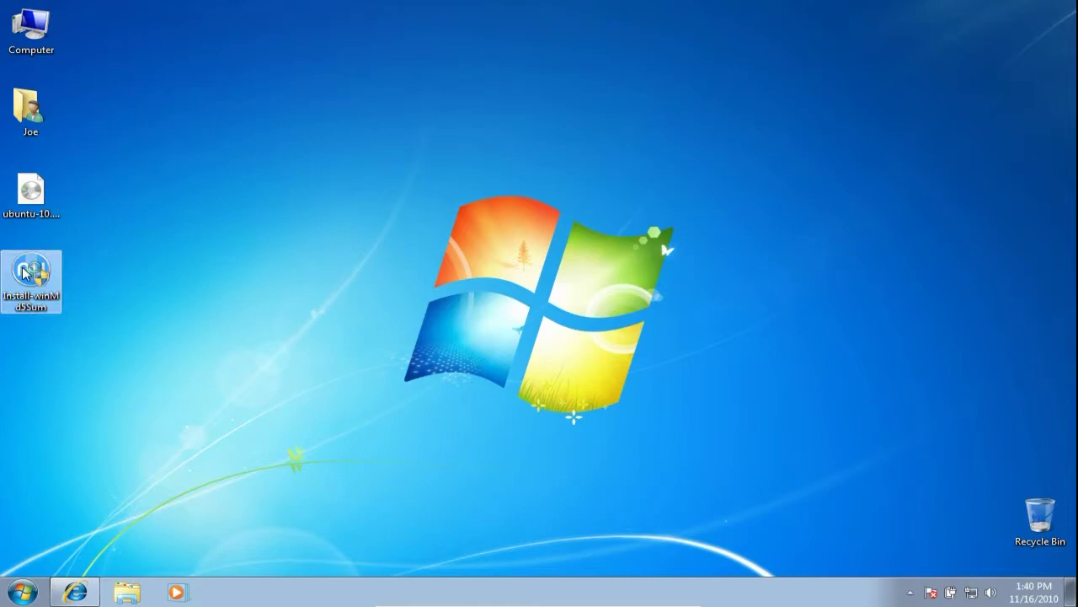
double_click(25, 271)
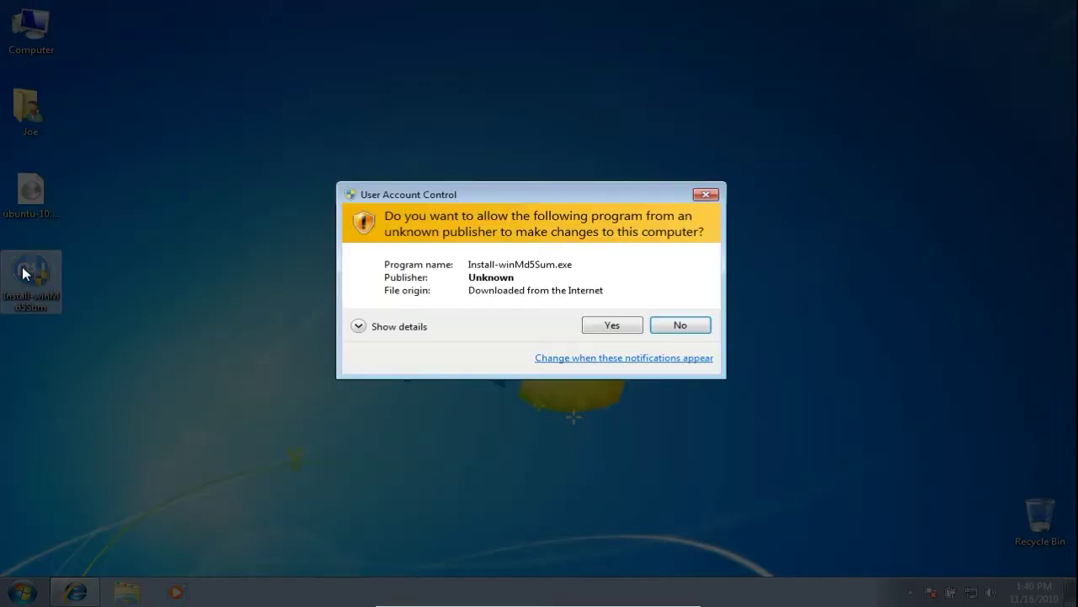
Approve the UAC prompt and install winMd5Sum with default components into C:\Program Files\winMd5Sum.
click(627, 326)
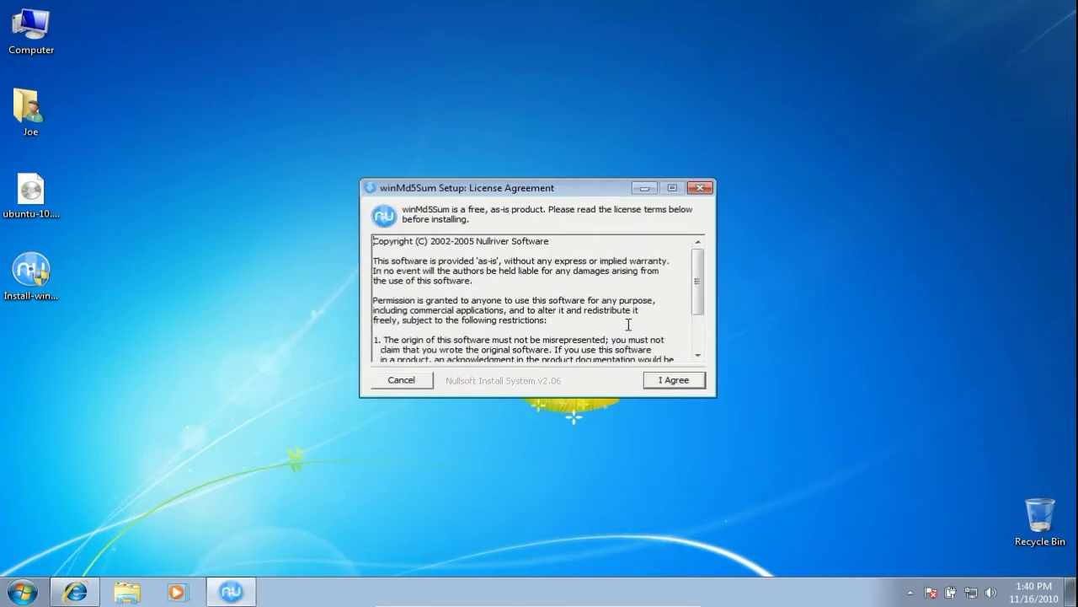
click(669, 381)
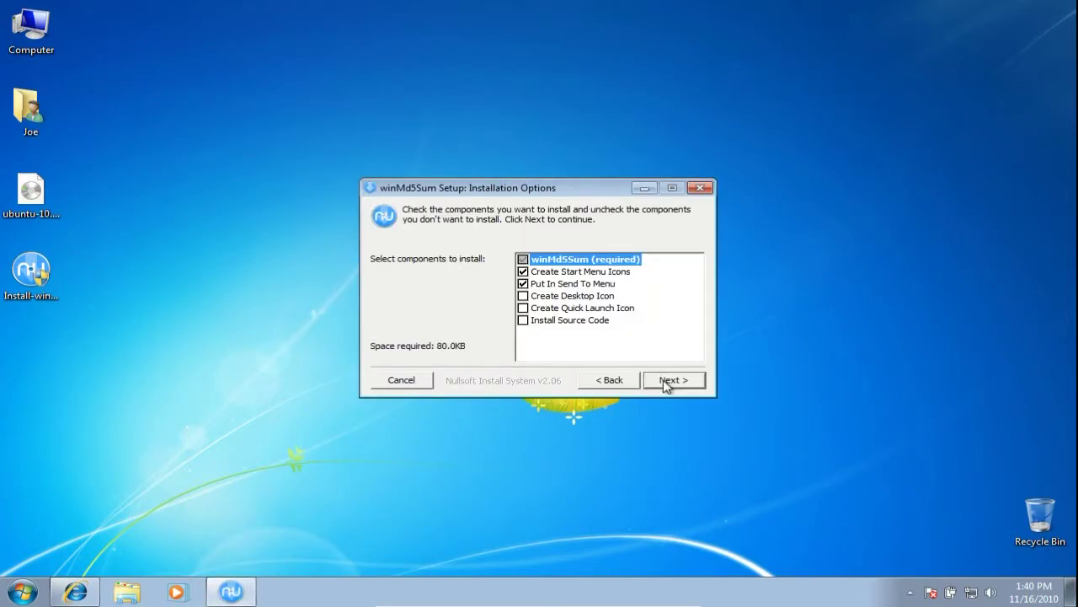
click(667, 381)
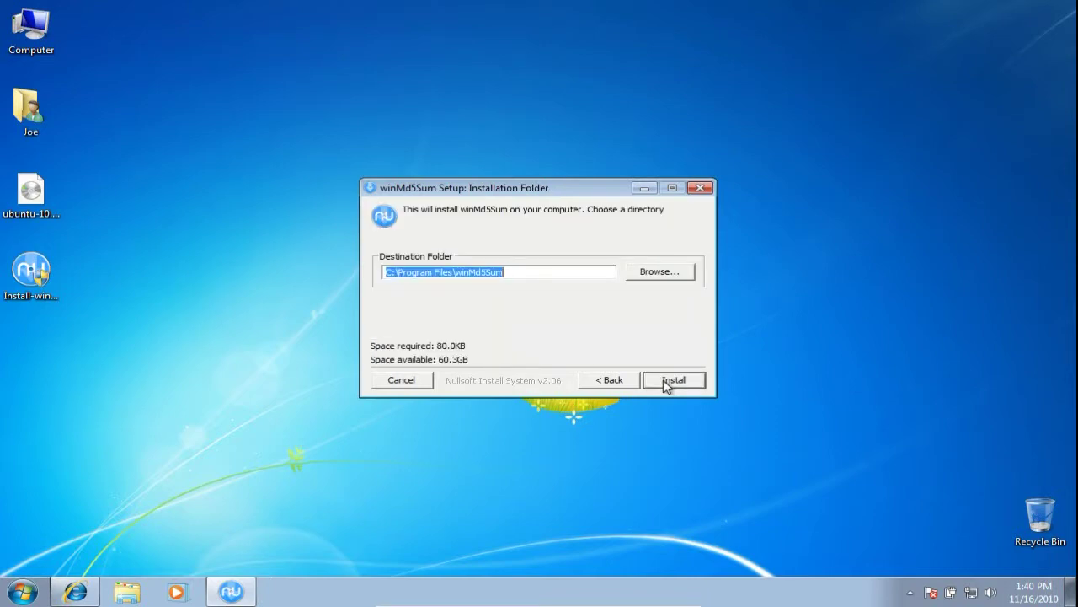
click(667, 385)
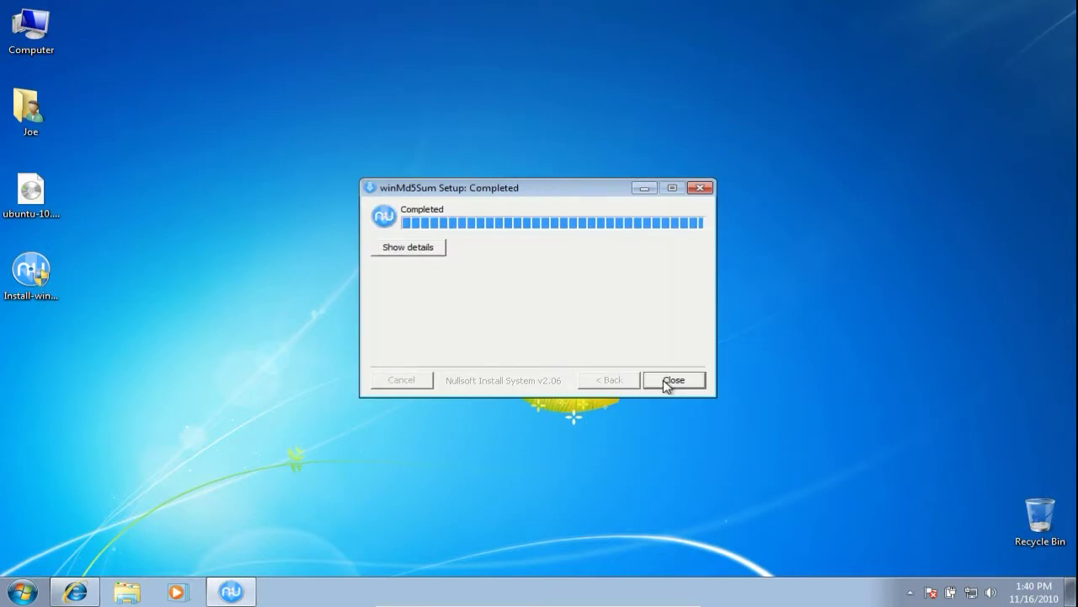
click(667, 383)
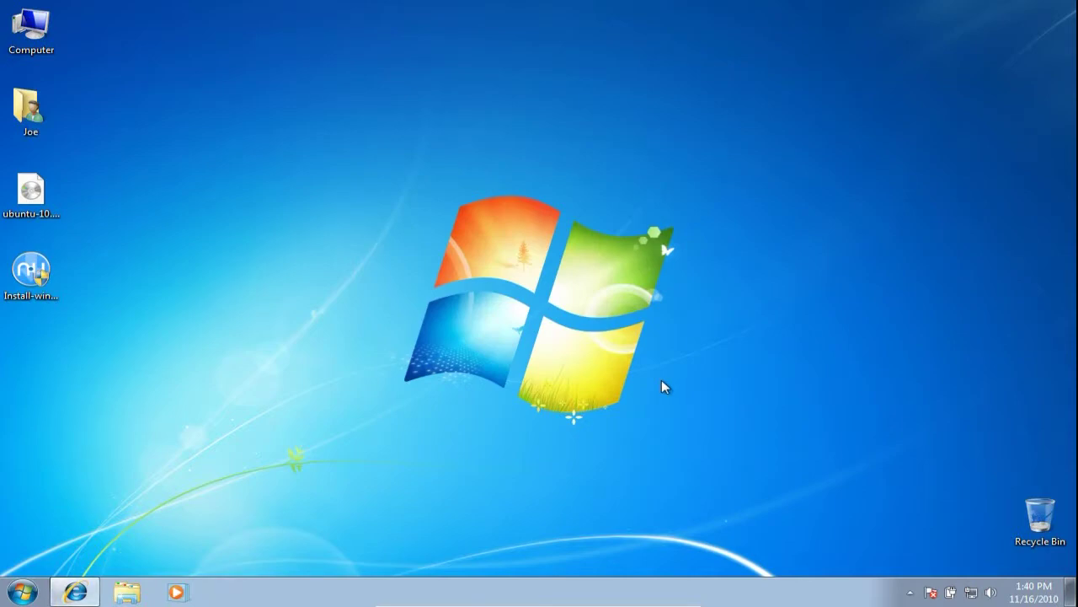
Start winMd5Sum and checksum the Desktop's ubuntu-10.10-desktop-i386.iso, getting 59d15a16ce90c8ee97fa7c211b7673a8.
click(21, 591)
click(55, 496)
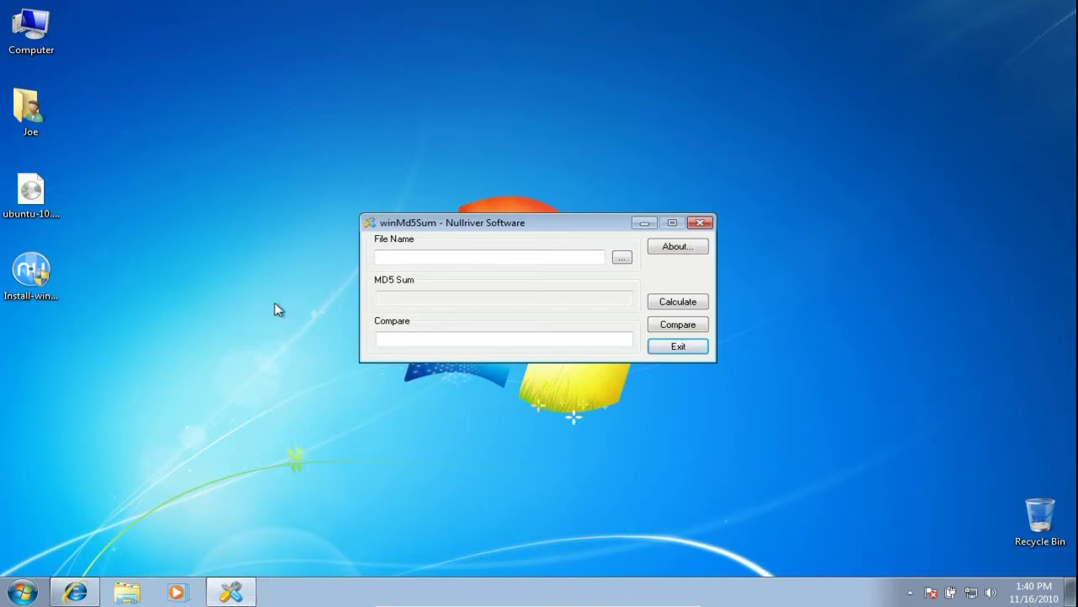
click(628, 260)
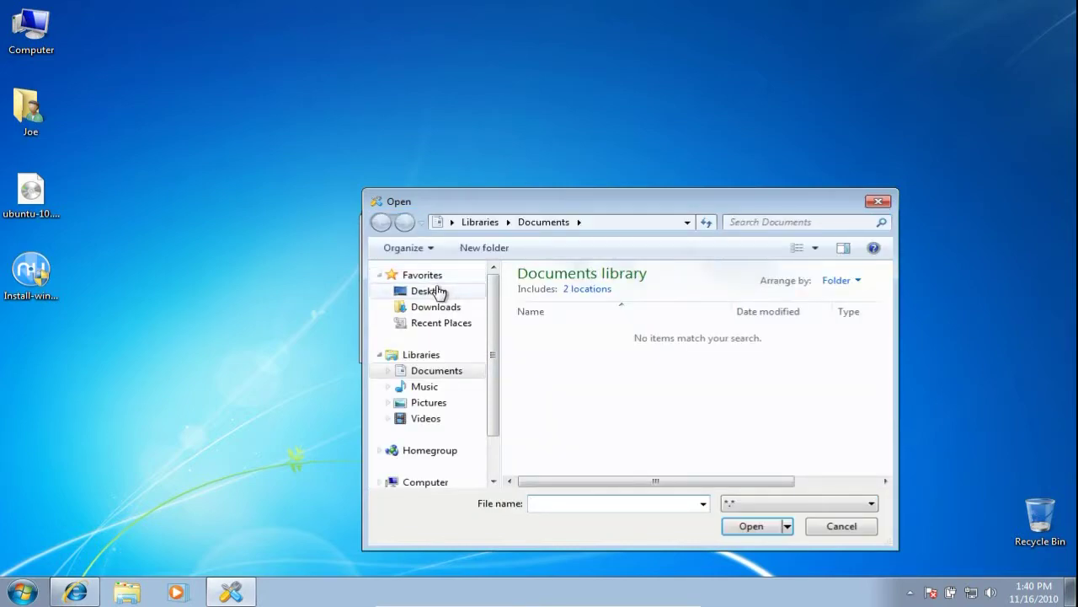
click(434, 293)
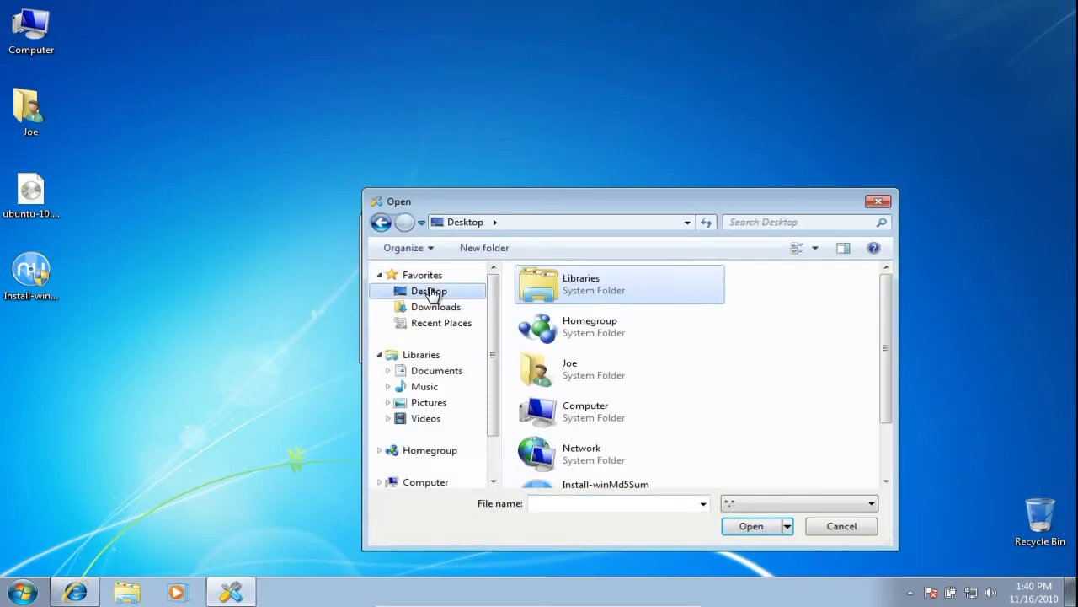
drag(884, 337, 886, 385)
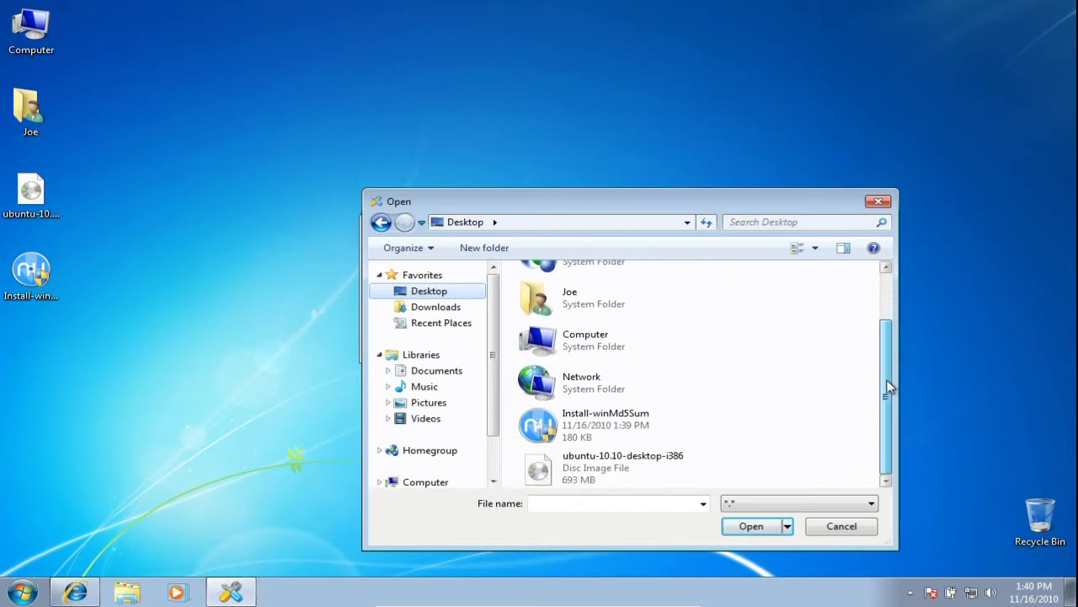
click(620, 477)
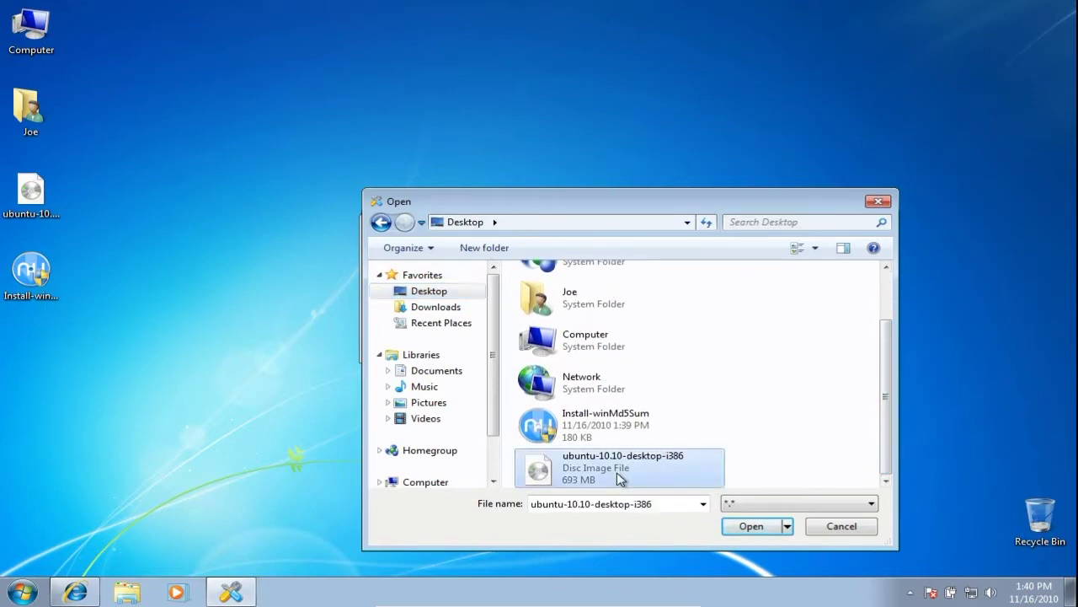
click(752, 526)
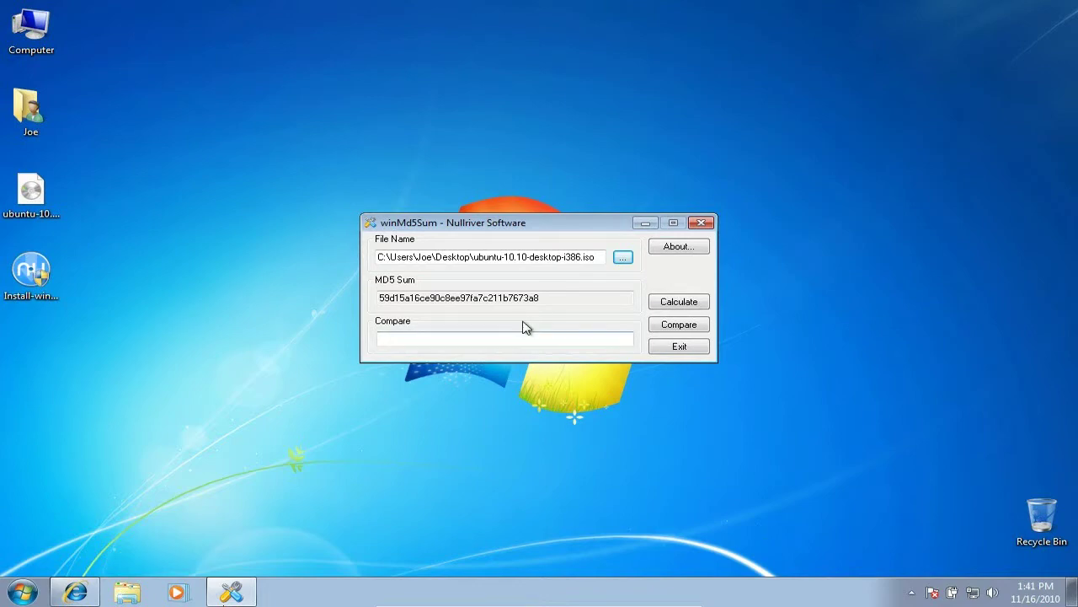
click(547, 295)
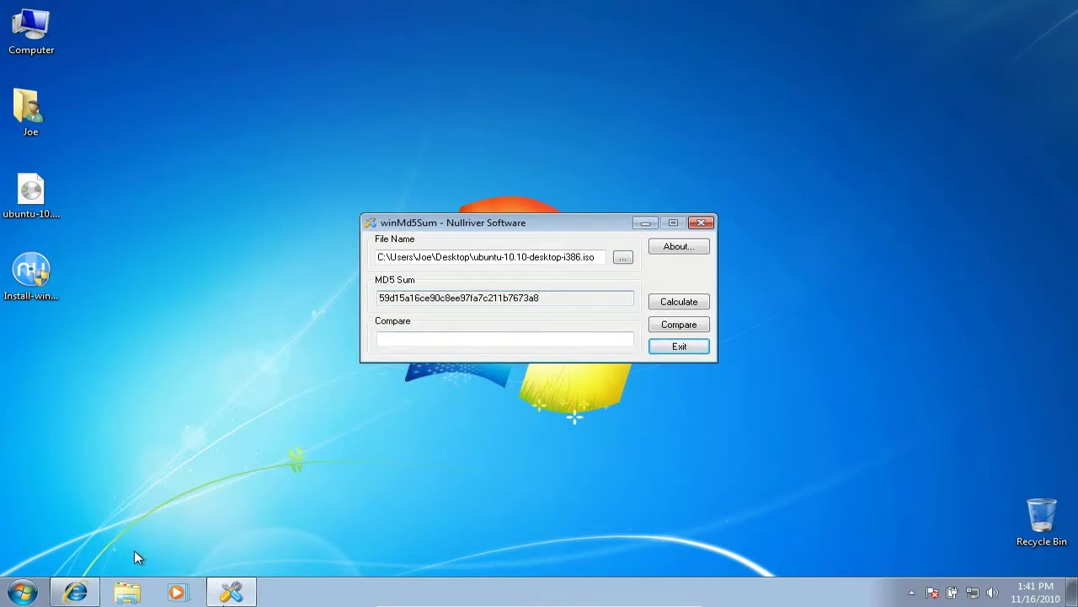
Bring back the UbuntuHashes page in Internet Explorer and scroll down to the 10.10 hash table.
click(77, 593)
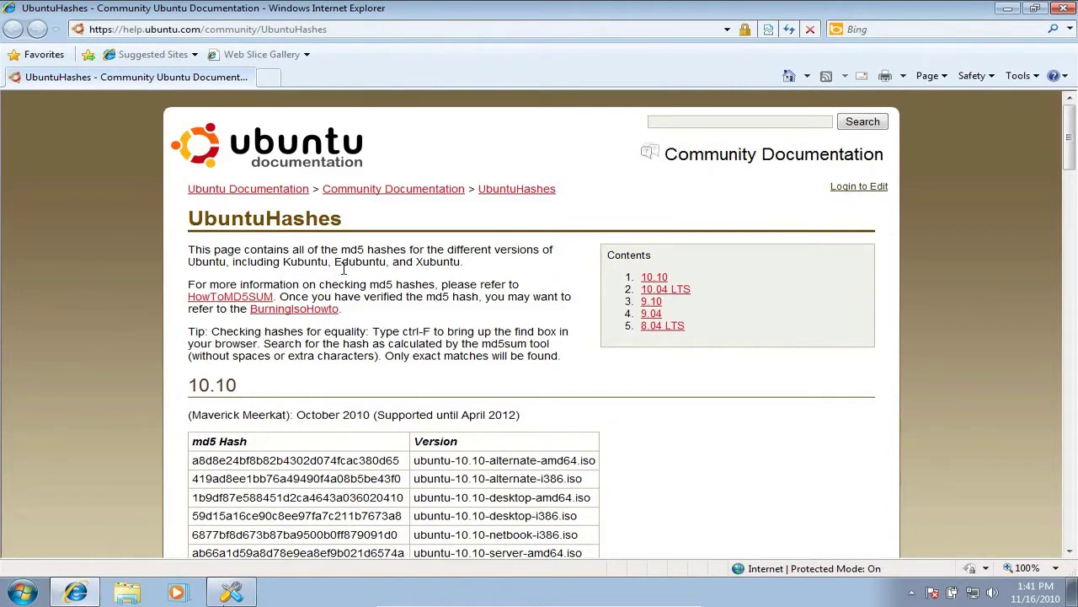
drag(470, 265, 190, 251)
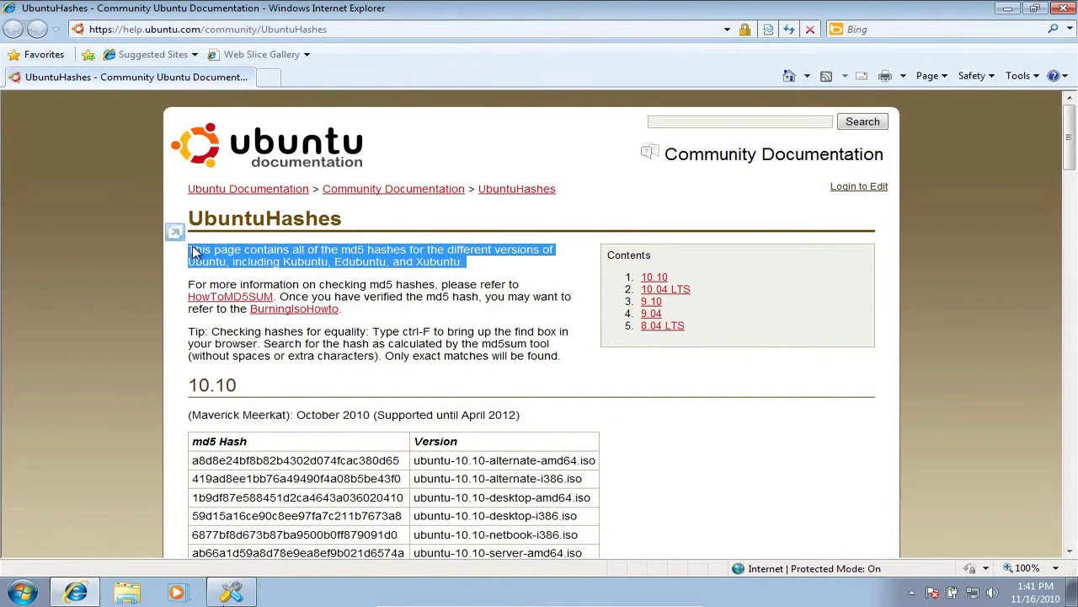
click(468, 266)
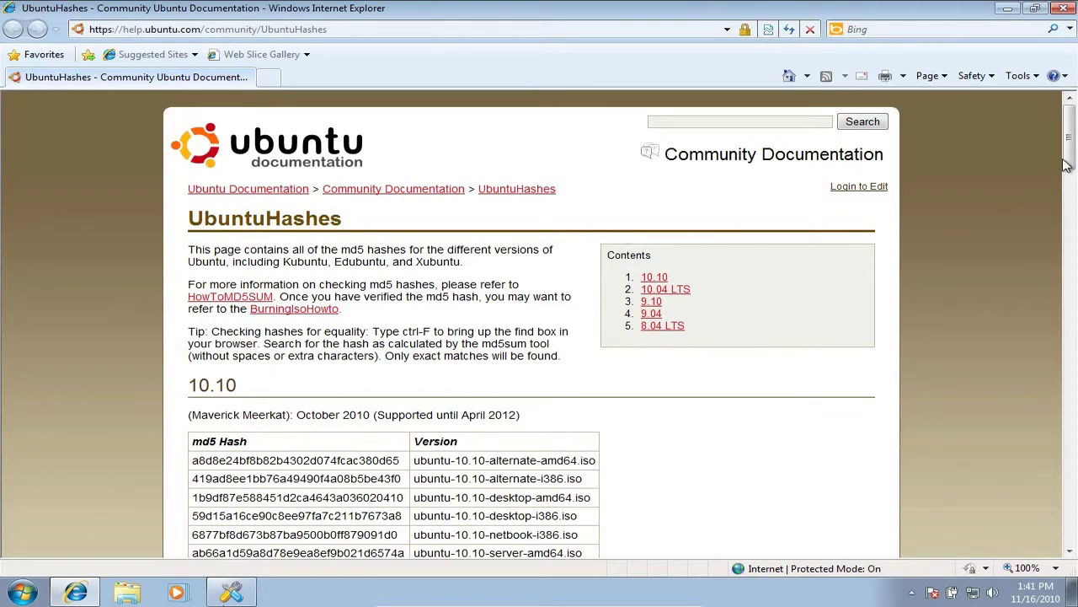
scroll(1063, 169, down, 2)
drag(1063, 168, 1068, 197)
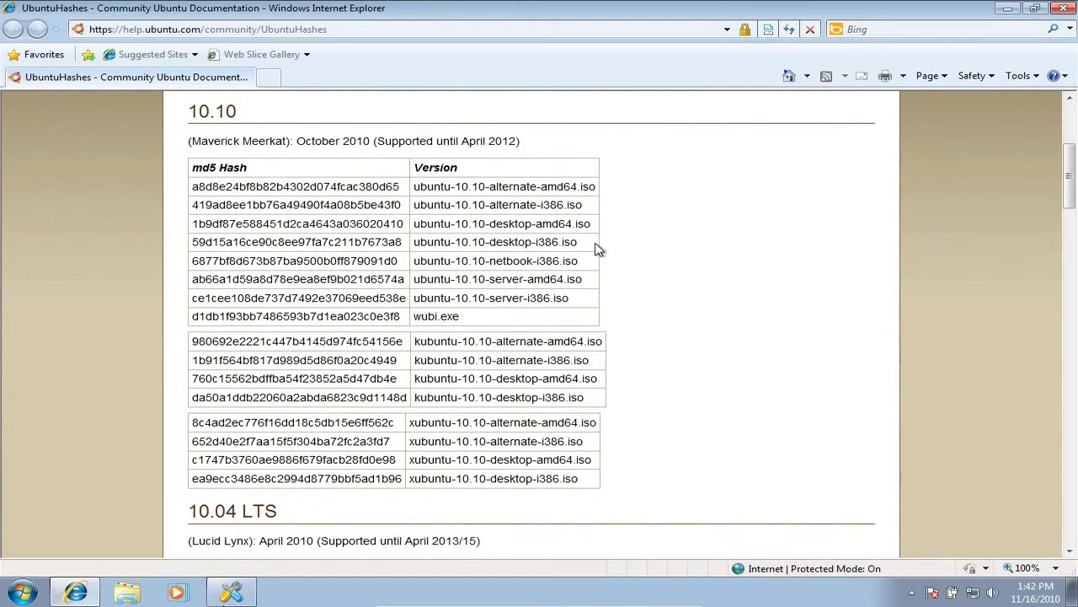
Copy the published hash 59d15a16ce90c8ee97fa7c211b7673a8 listed for ubuntu-10.10-desktop-i386.iso.
drag(576, 242, 424, 247)
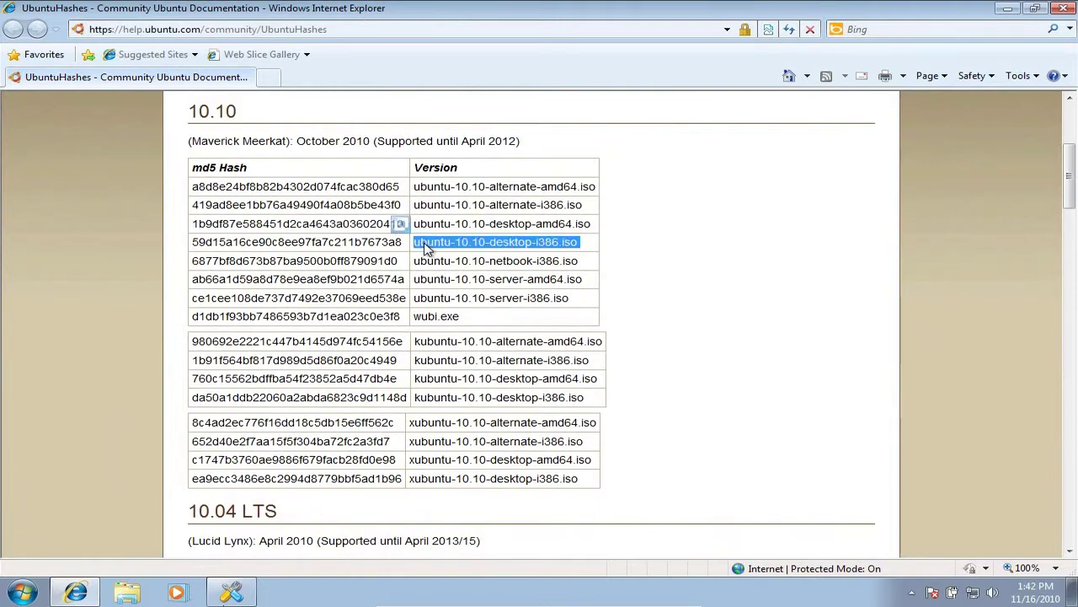
click(423, 247)
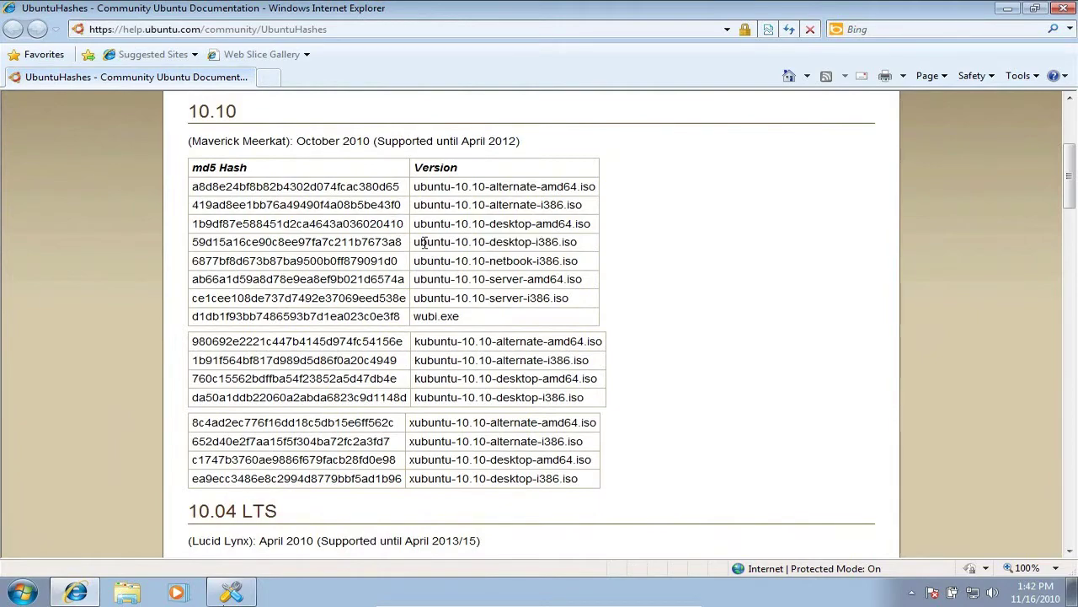
drag(396, 242, 335, 242)
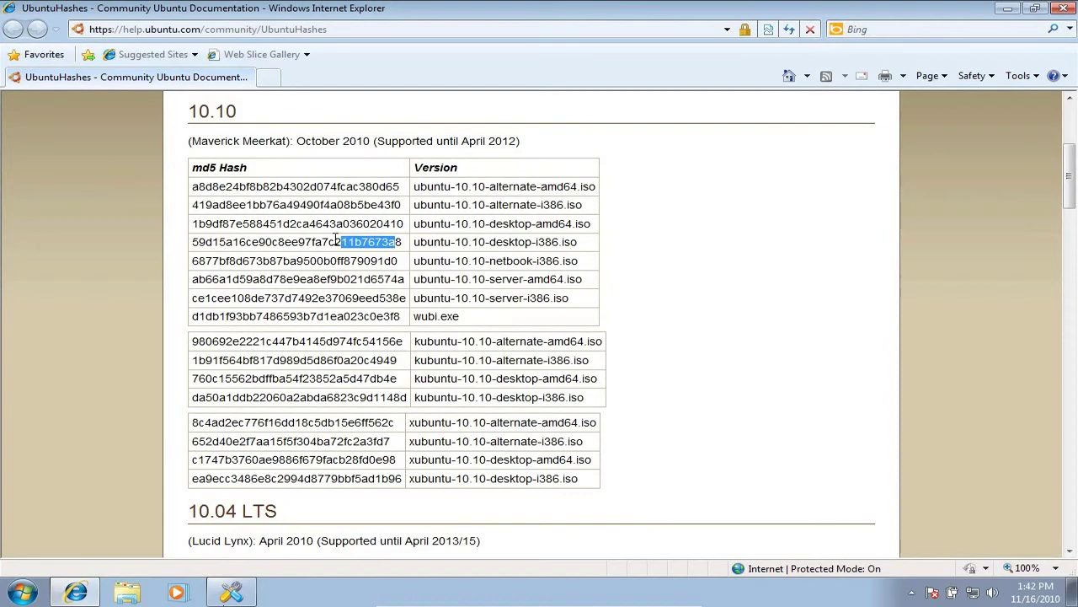
drag(405, 242, 192, 242)
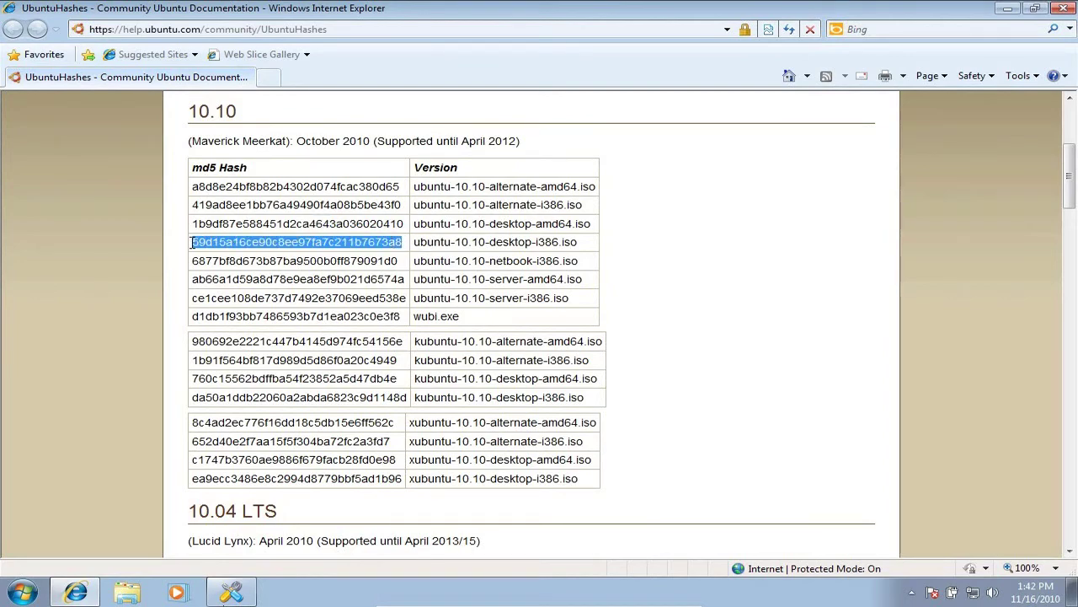
right_click(197, 246)
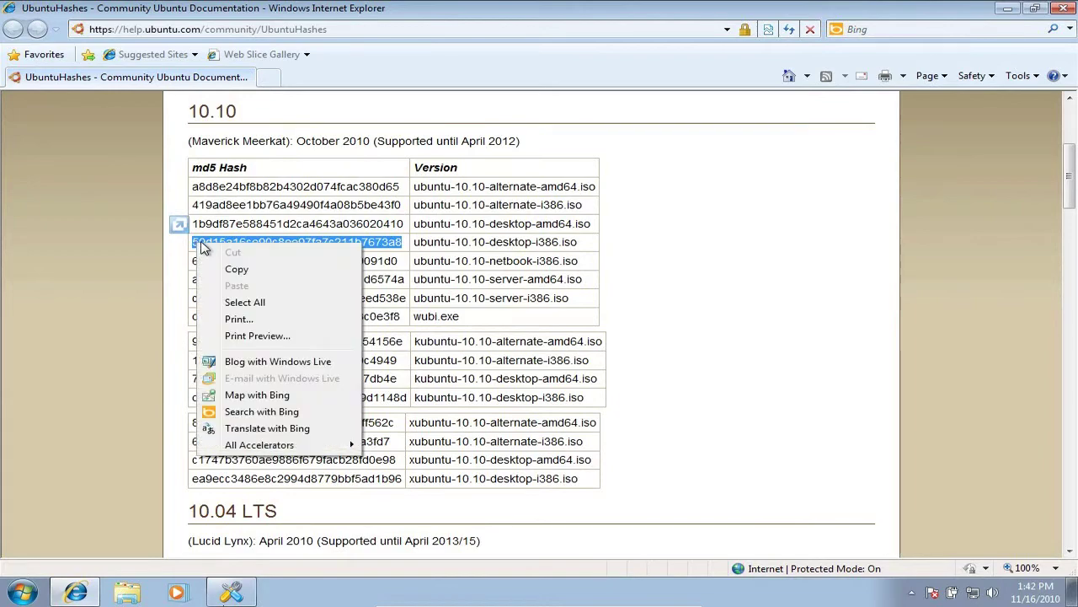
click(237, 269)
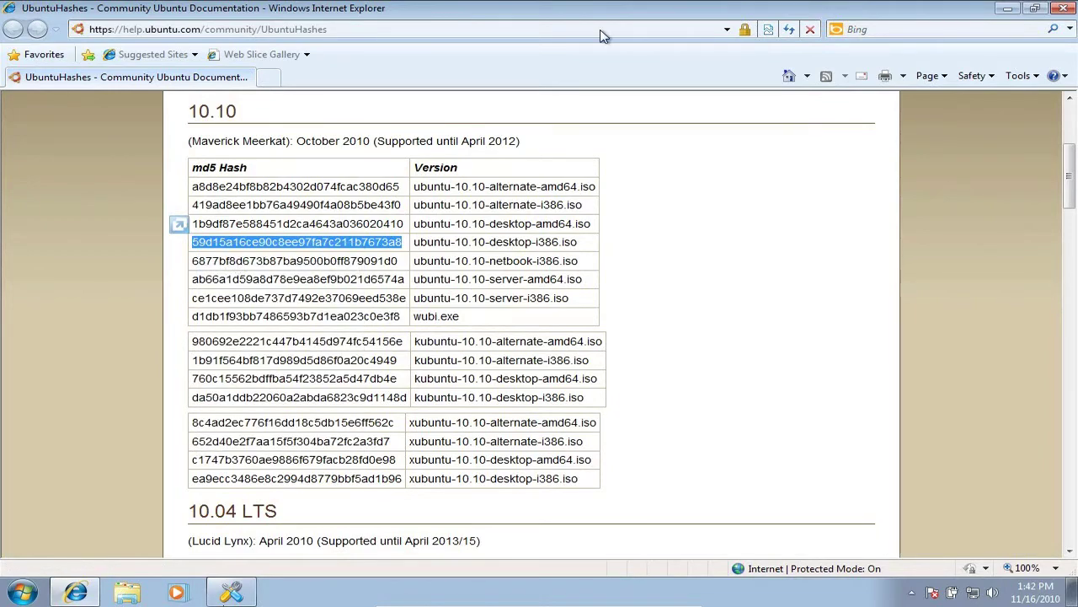
Paste the published hash into winMd5Sum's Compare box, confirm the checksums match, and exit.
click(1008, 8)
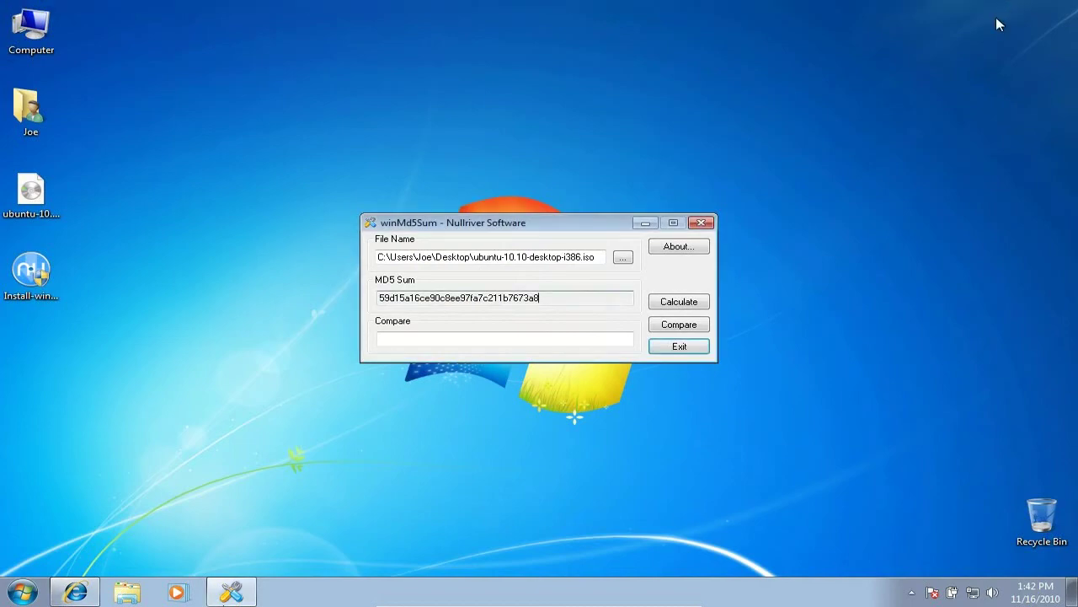
click(478, 336)
right_click(477, 336)
click(513, 398)
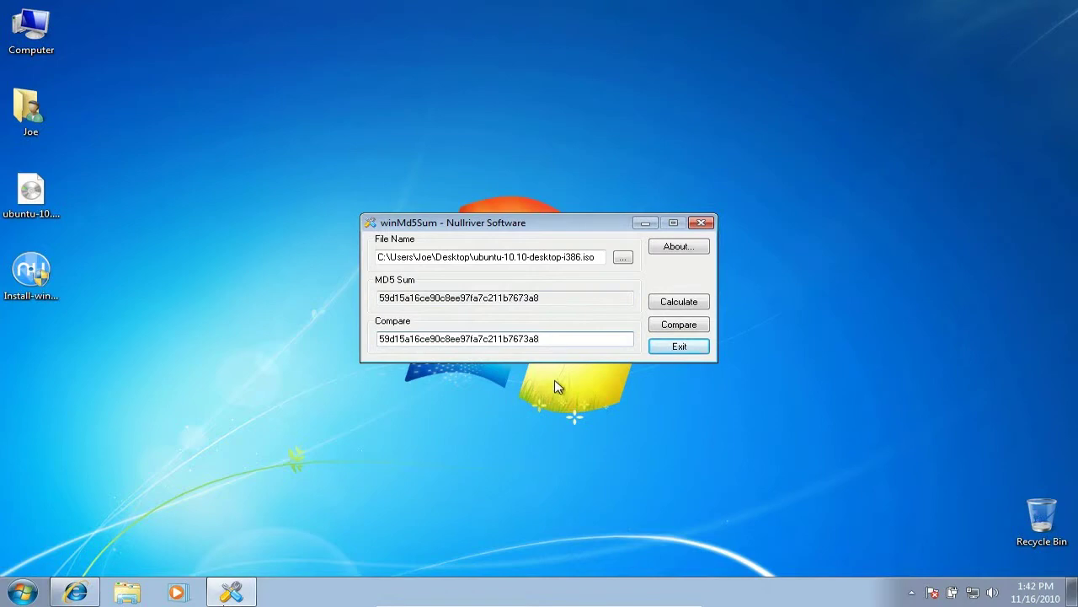
click(681, 326)
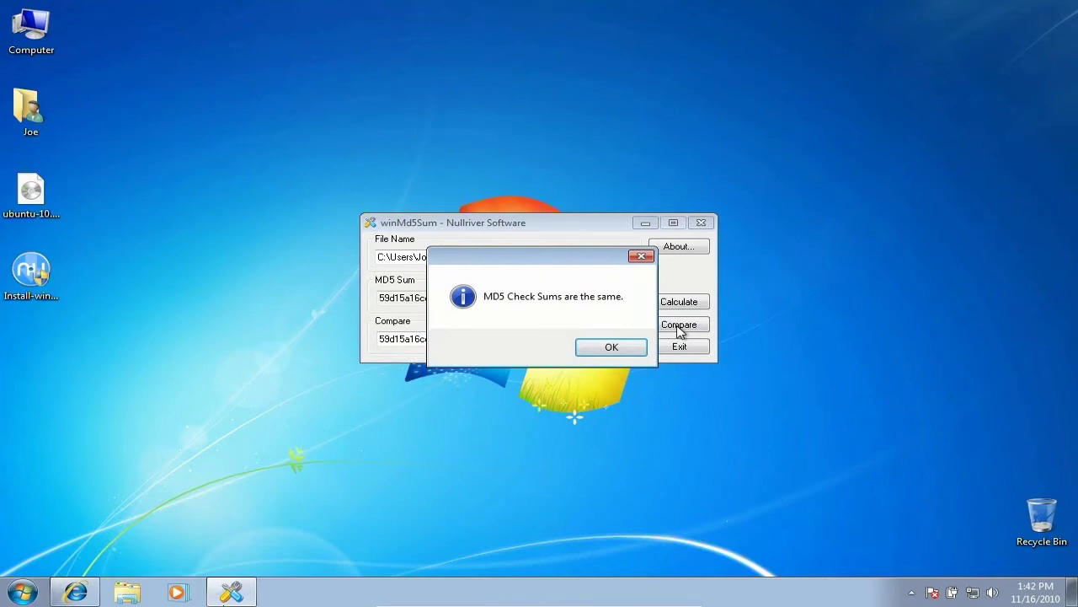
key(Return)
click(671, 348)
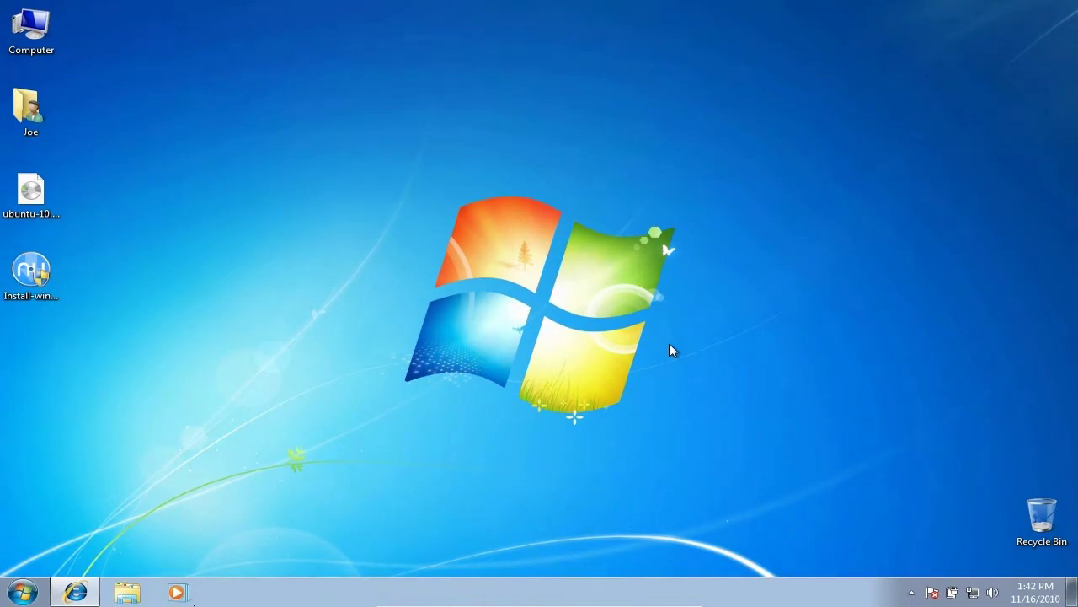
Burn ubuntu-10.10-desktop-i386.iso to disc in drive D: with 'Verify disc after burning' enabled.
right_click(34, 198)
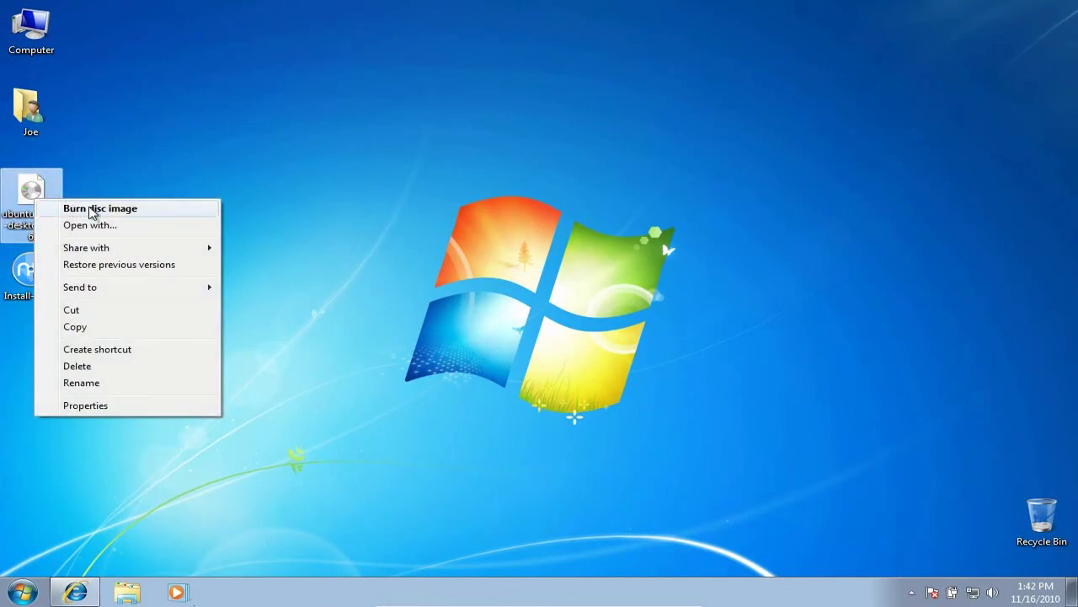
click(92, 209)
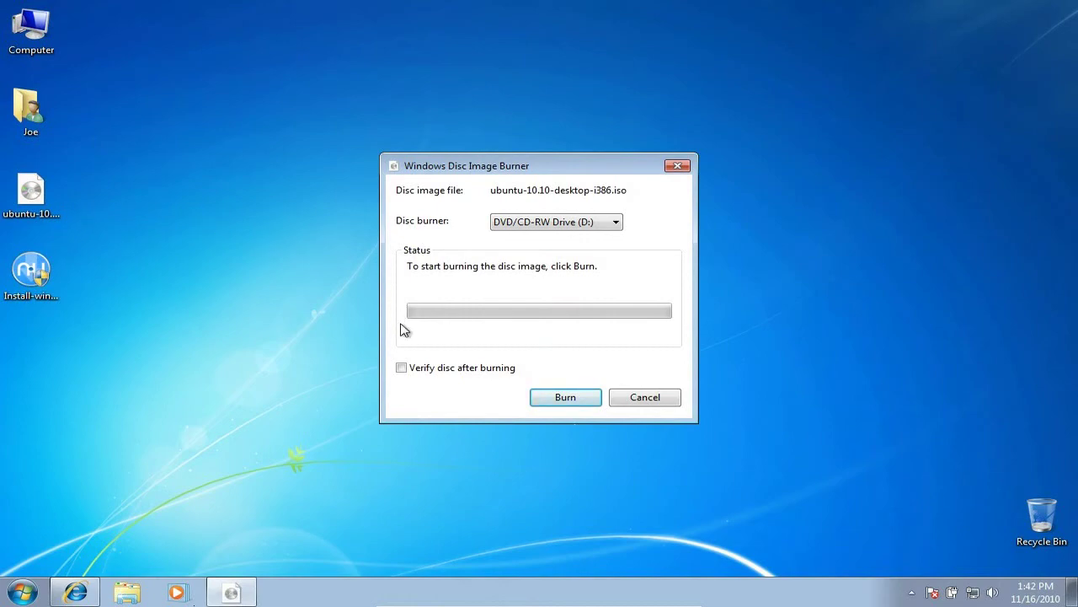
click(403, 372)
click(558, 396)
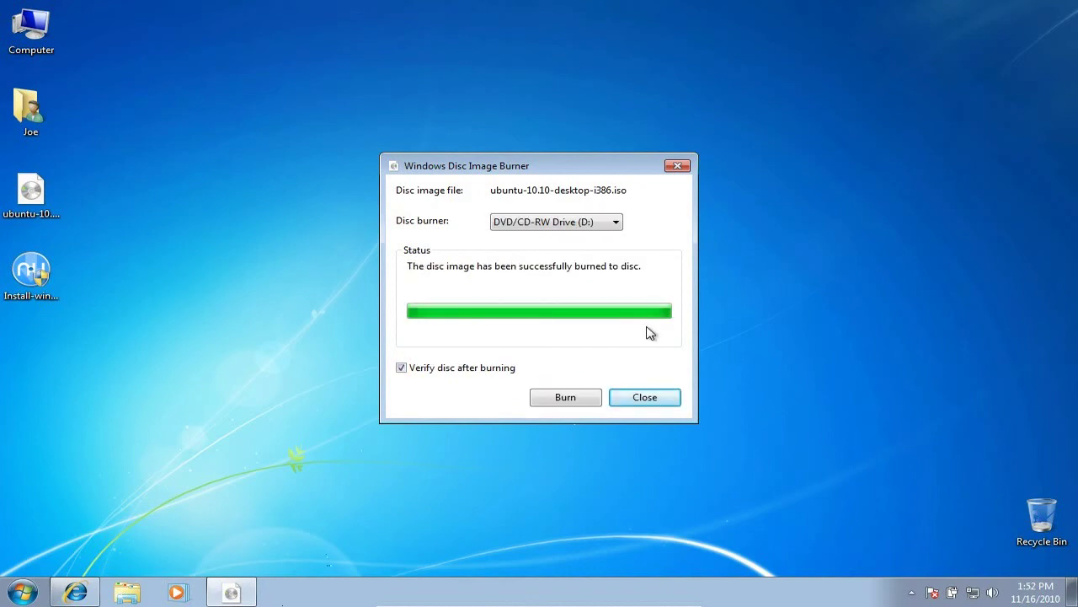